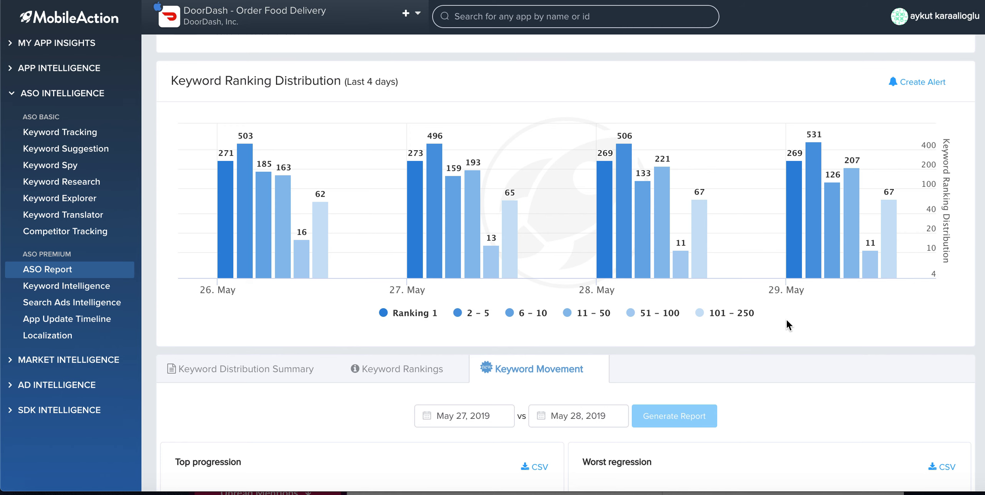
- Review the ASO report's keyword movement tables, leaving the first comparison date unchanged
scroll(787, 320, down, 4)
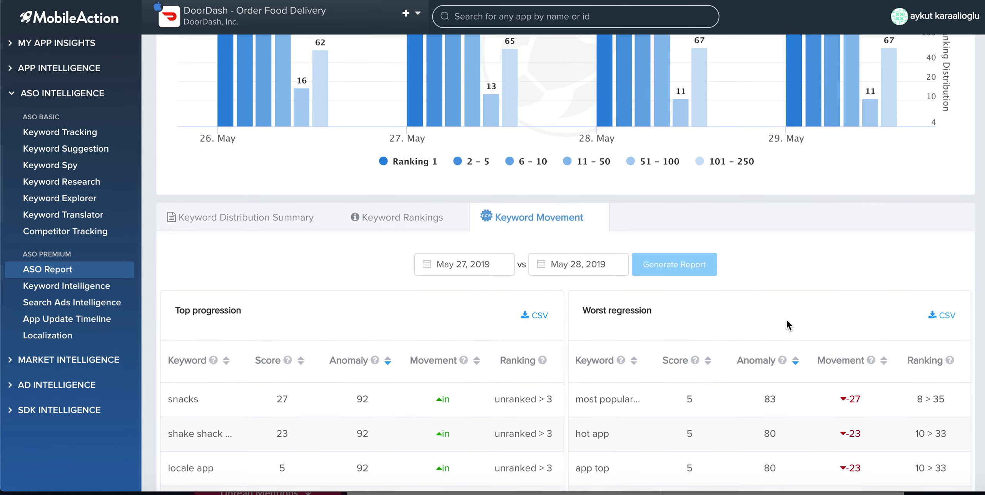
scroll(786, 320, down, 3)
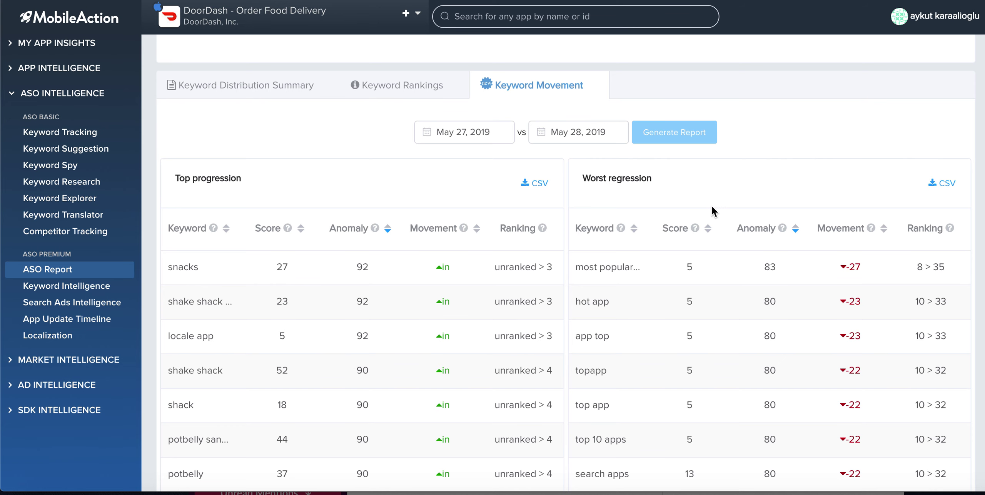
scroll(712, 206, down, 2)
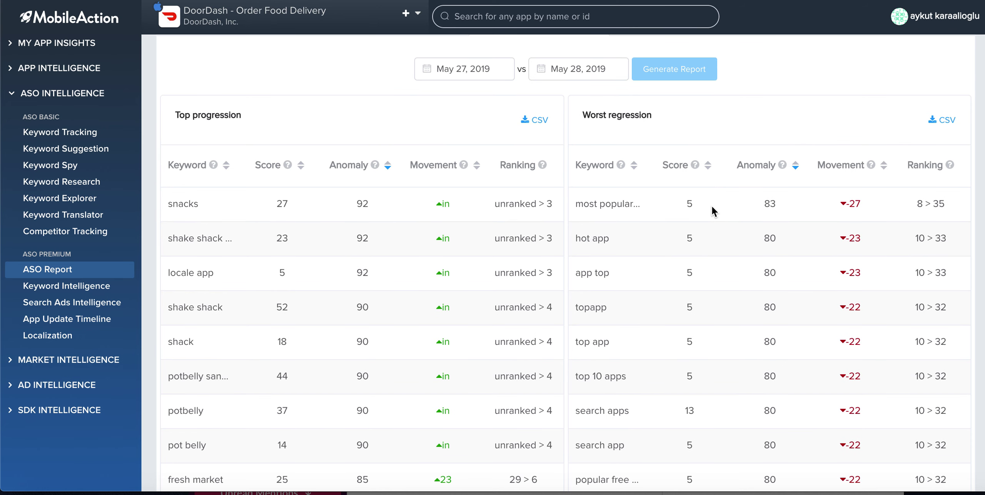
scroll(752, 221, up, 9)
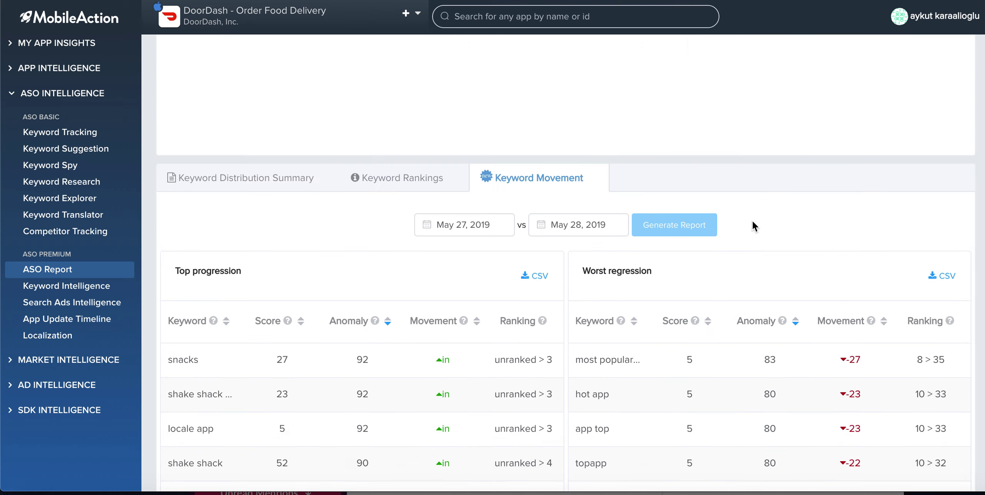
scroll(752, 221, up, 2)
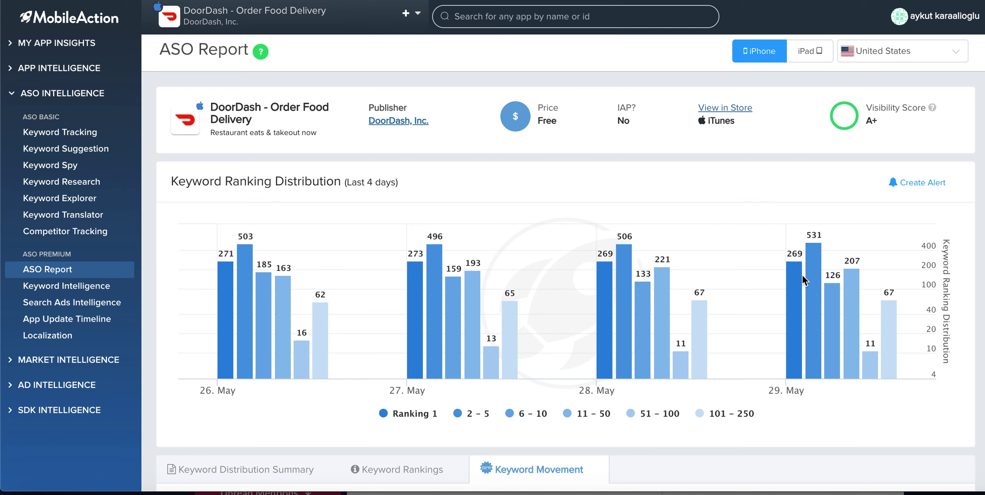
mouse_move(799, 278)
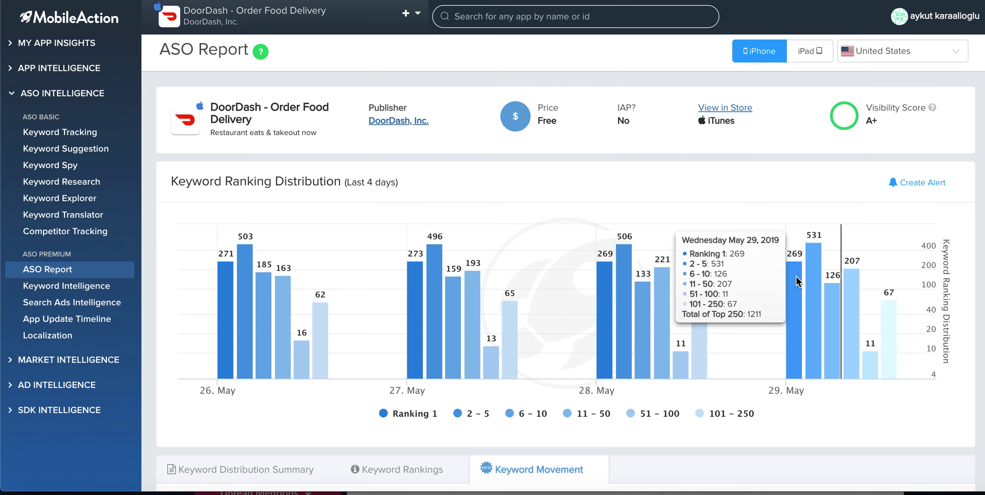
mouse_move(450, 233)
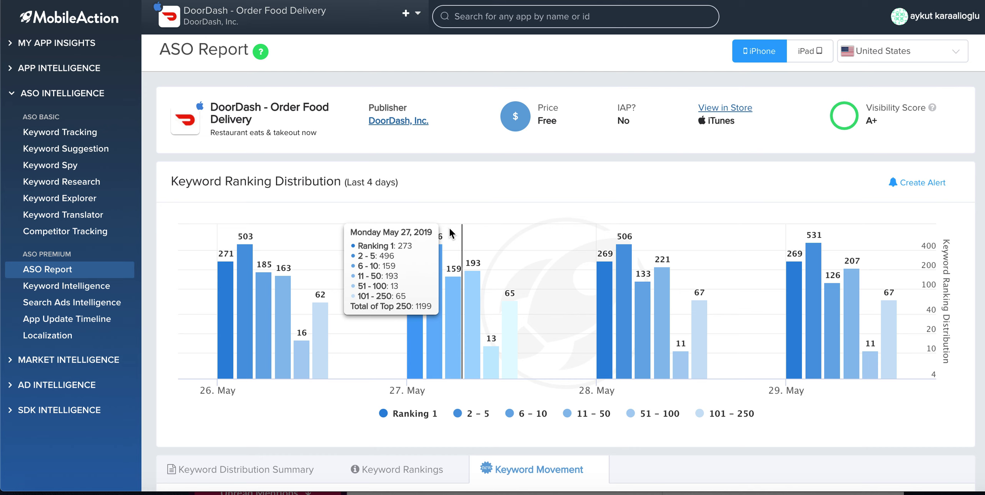
scroll(450, 233, down, 6)
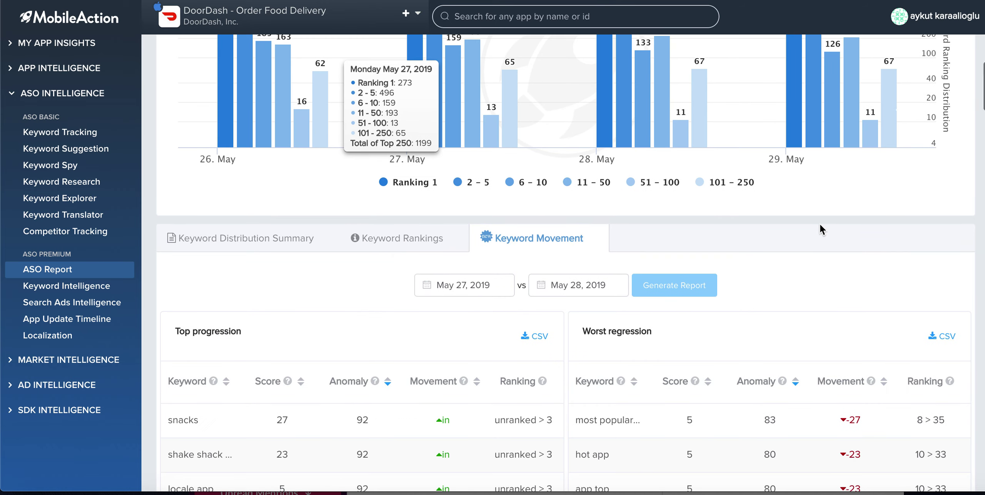
scroll(820, 227, down, 2)
scroll(821, 229, down, 1)
click(462, 165)
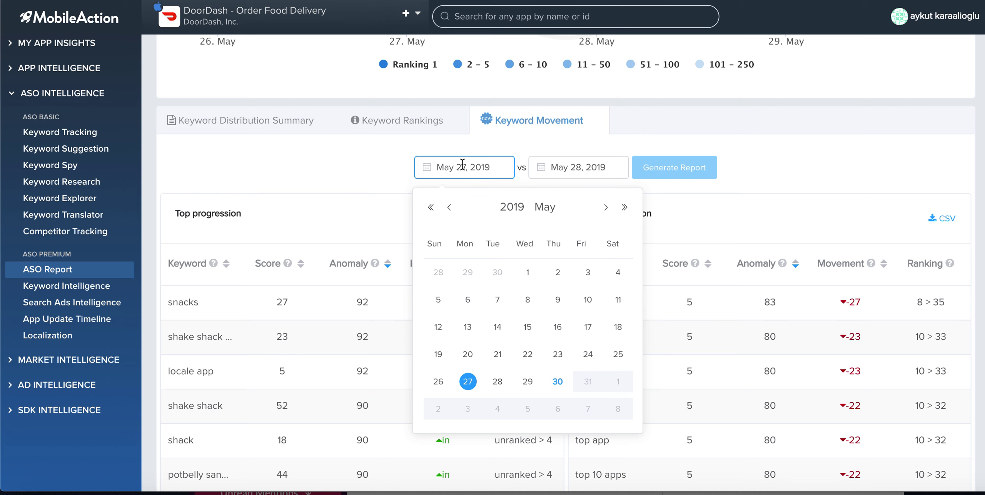
click(383, 172)
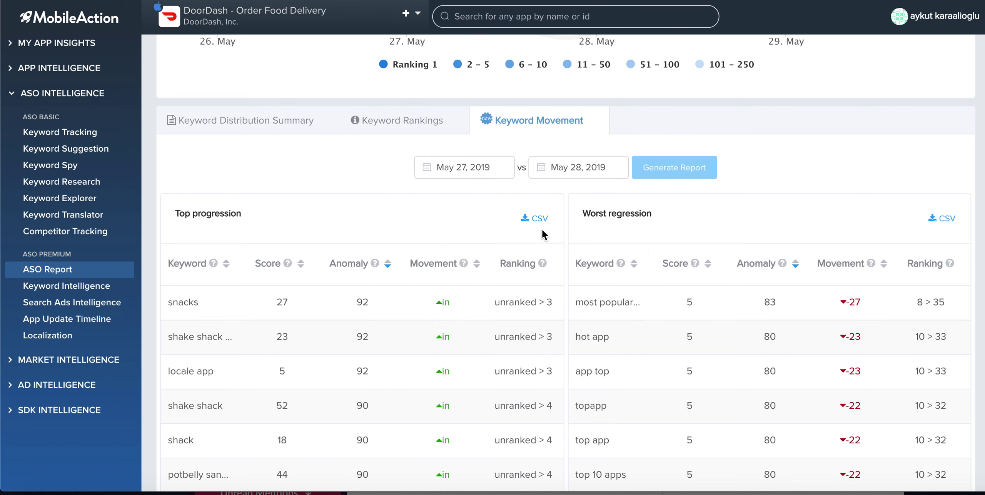
scroll(706, 238, down, 2)
mouse_move(783, 215)
scroll(782, 209, down, 3)
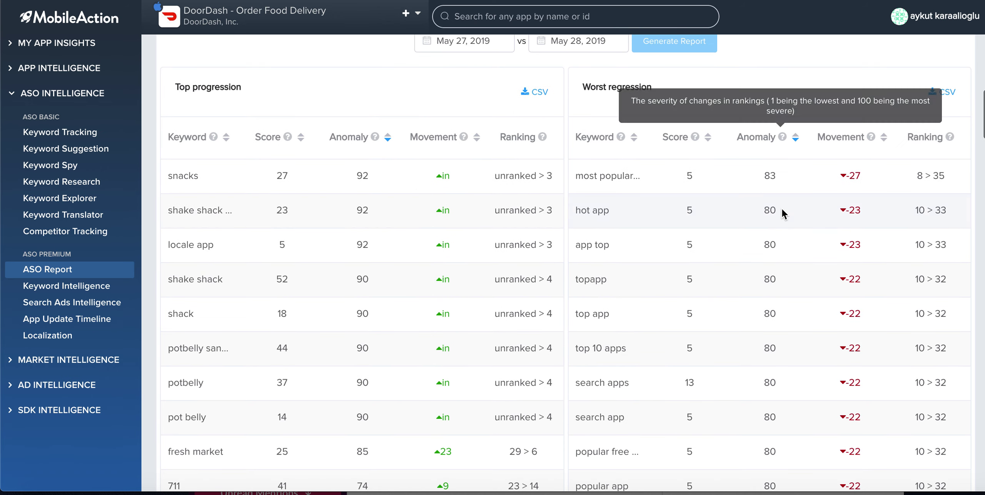
scroll(782, 208, up, 1)
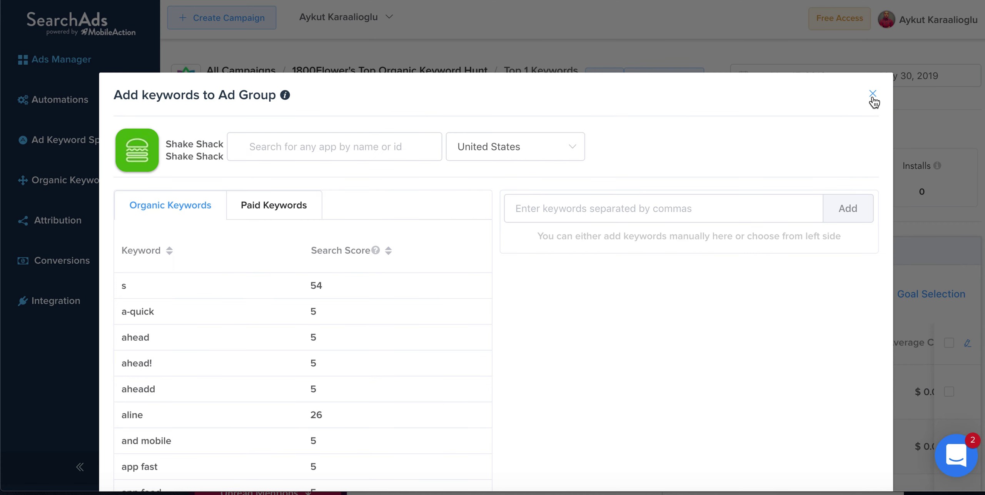
- Reopen the Add keywords to Ad Group dialog on Shake Shack's Paid Keywords tab
click(872, 94)
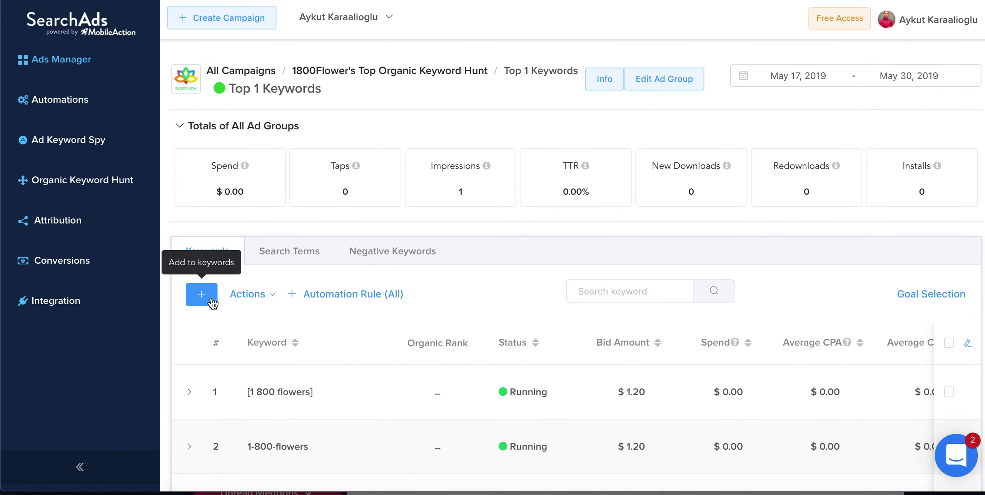
click(211, 297)
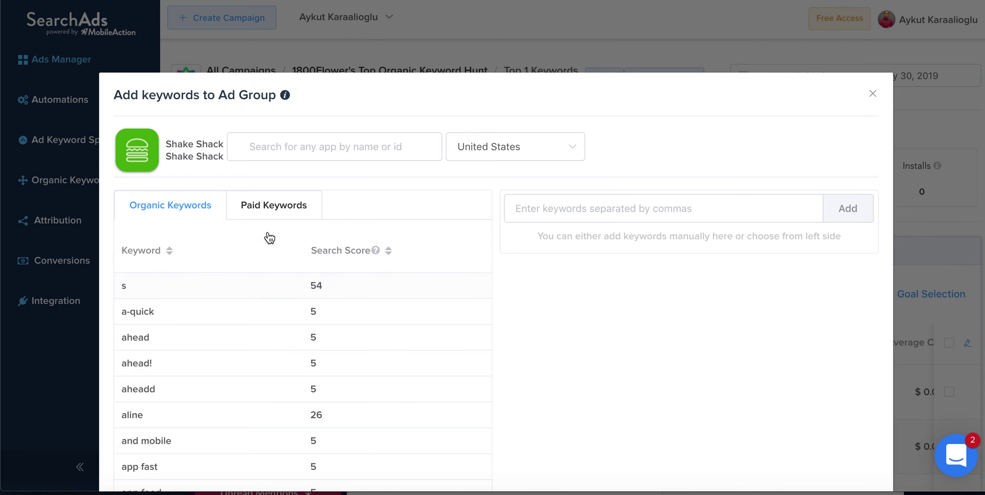
click(274, 213)
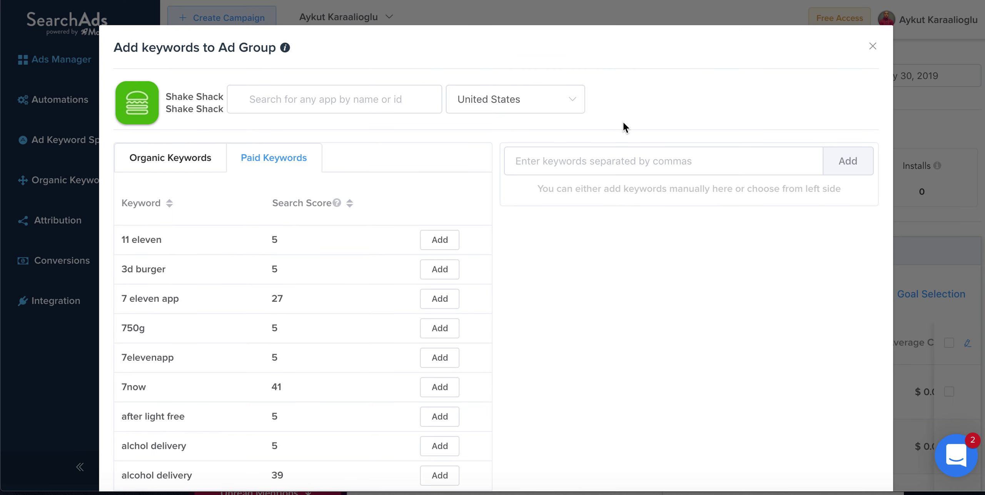
- Close the keywords dialog and go to Ad Keyword Spy's Search by Keyword mode
click(873, 46)
click(89, 156)
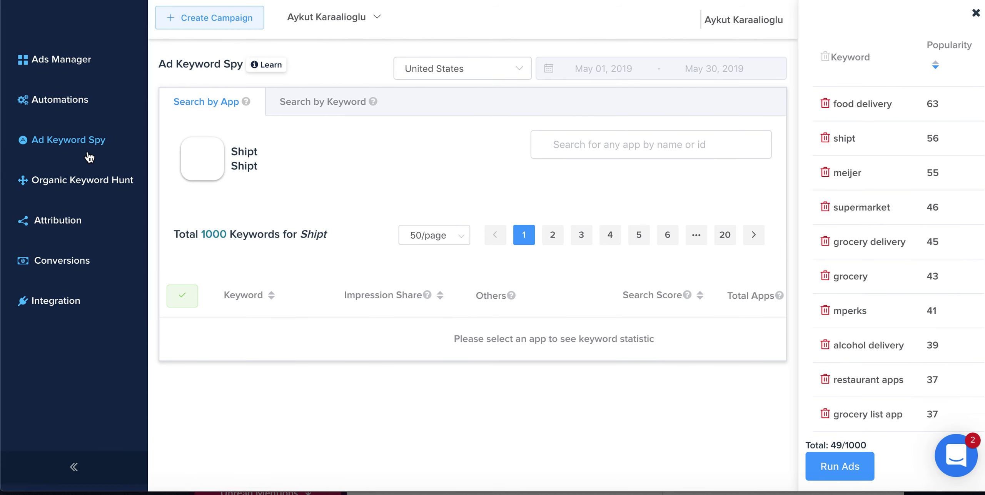
click(335, 101)
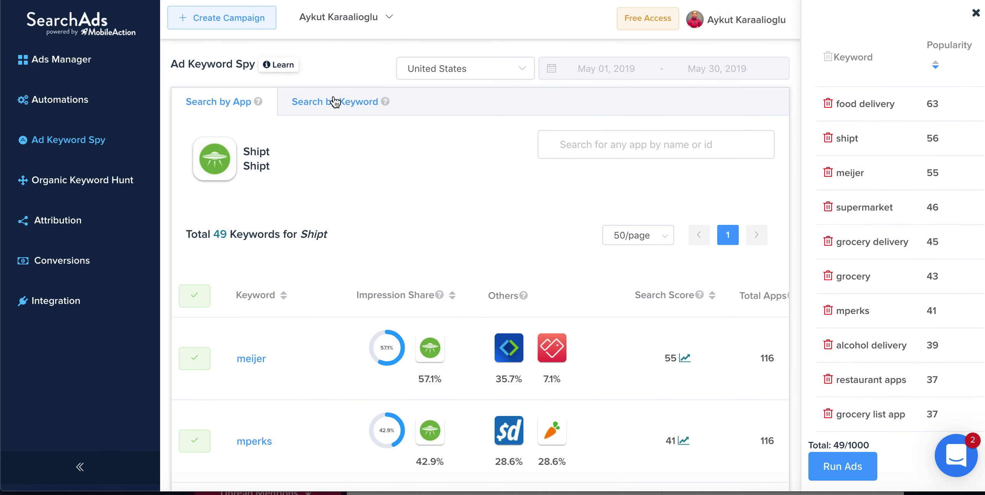
click(333, 109)
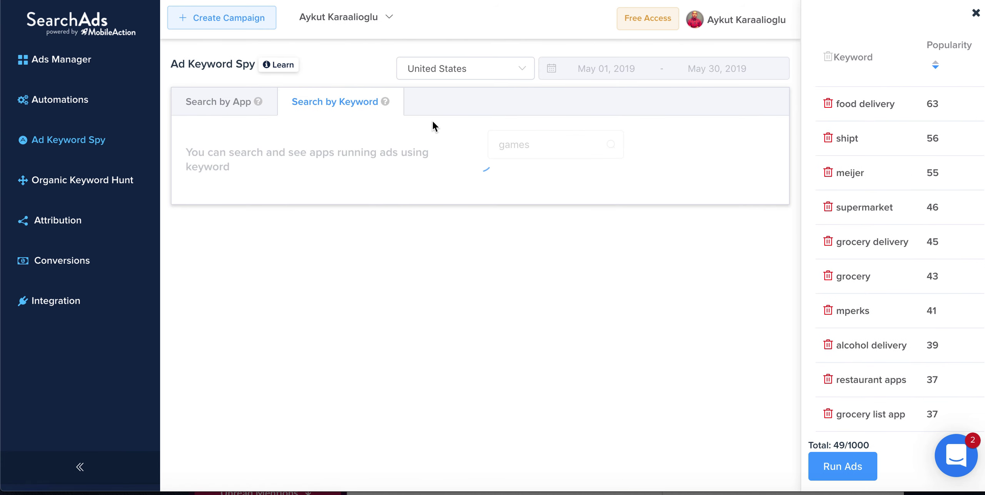
- Replace the search term 'games' with 'food delivery' and run the search
click(550, 151)
key(ctrl+a)
key(BackSpace)
text(food delivery)
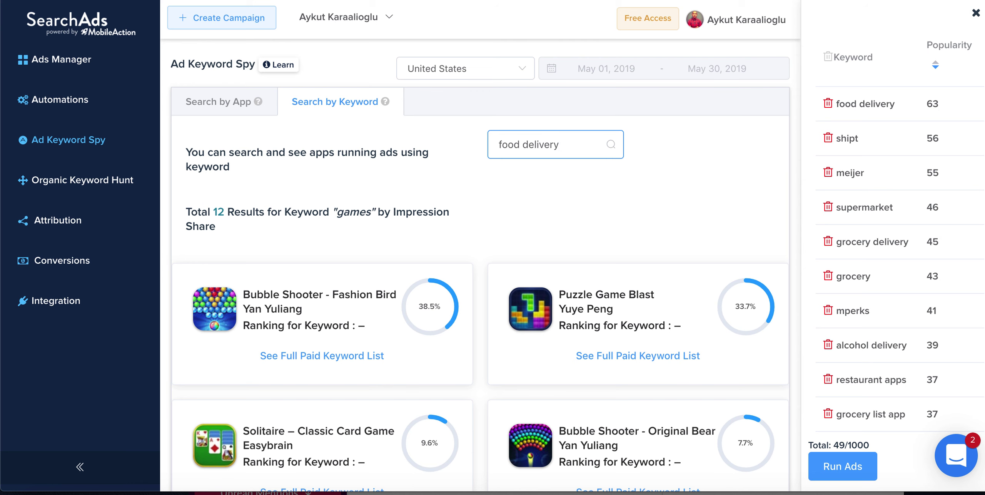
key(Return)
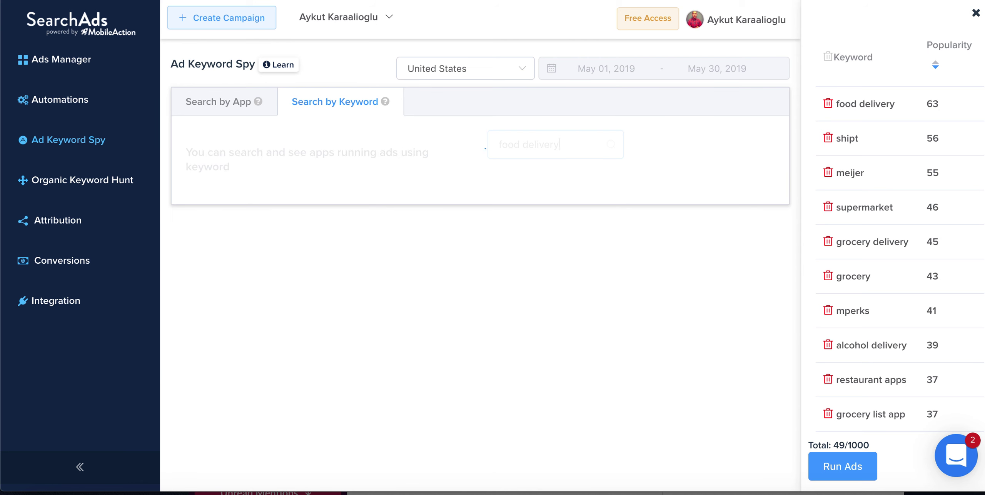
- Scroll through the food delivery advertiser cards, comparing impression shares such as Shipt's 13.6%
scroll(609, 257, down, 5)
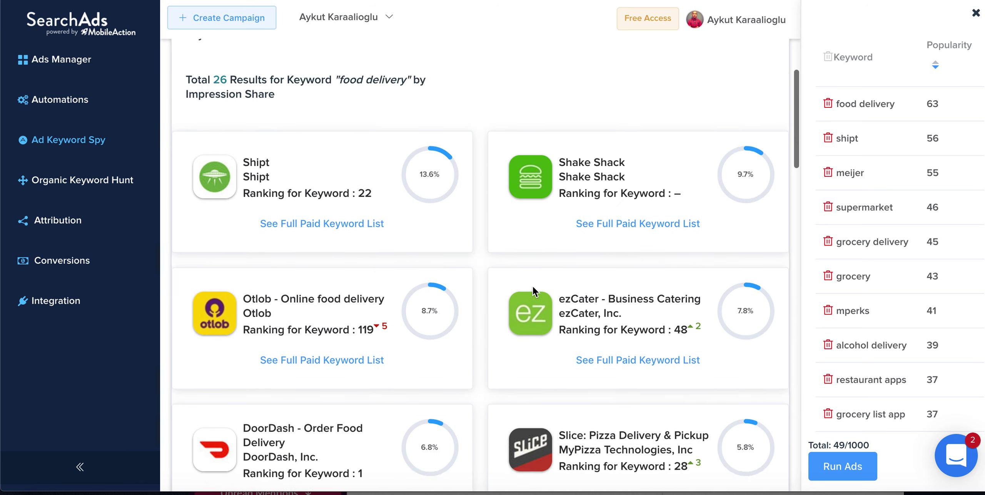
scroll(532, 288, up, 2)
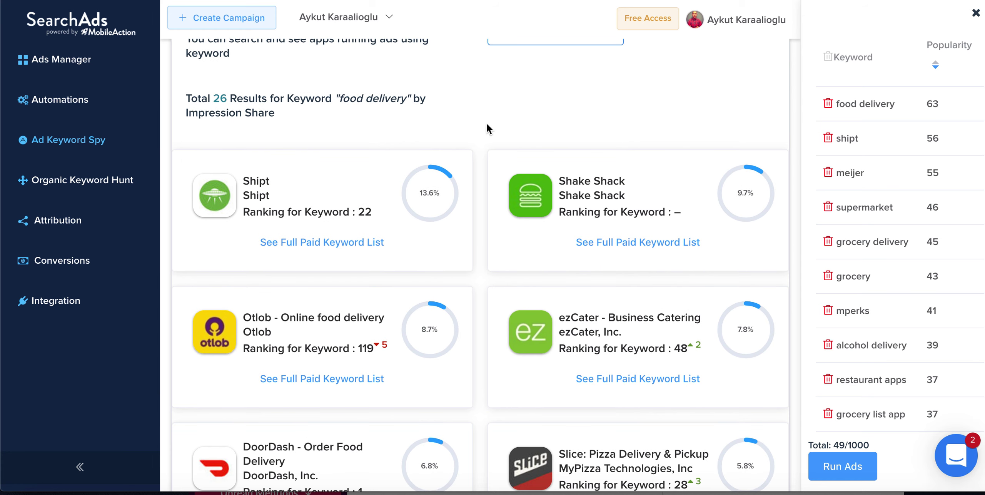
scroll(438, 94, up, 2)
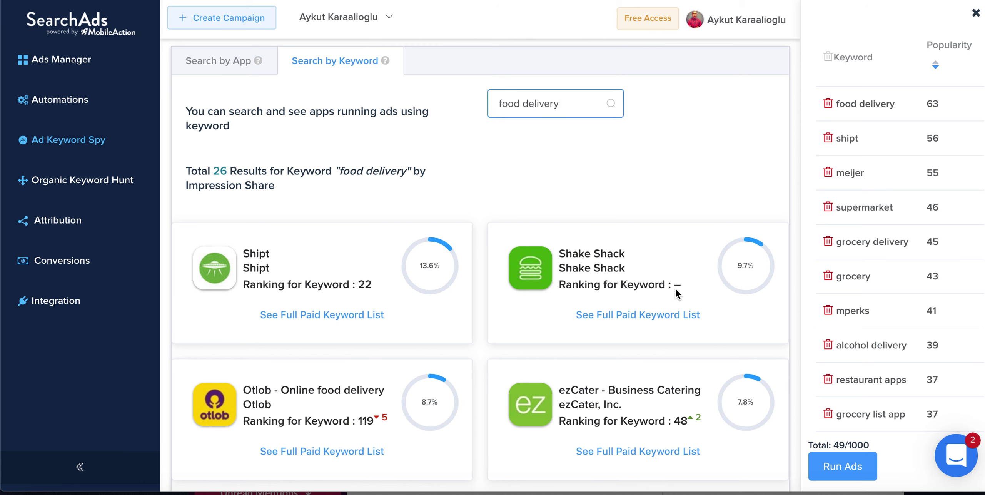
scroll(678, 294, down, 2)
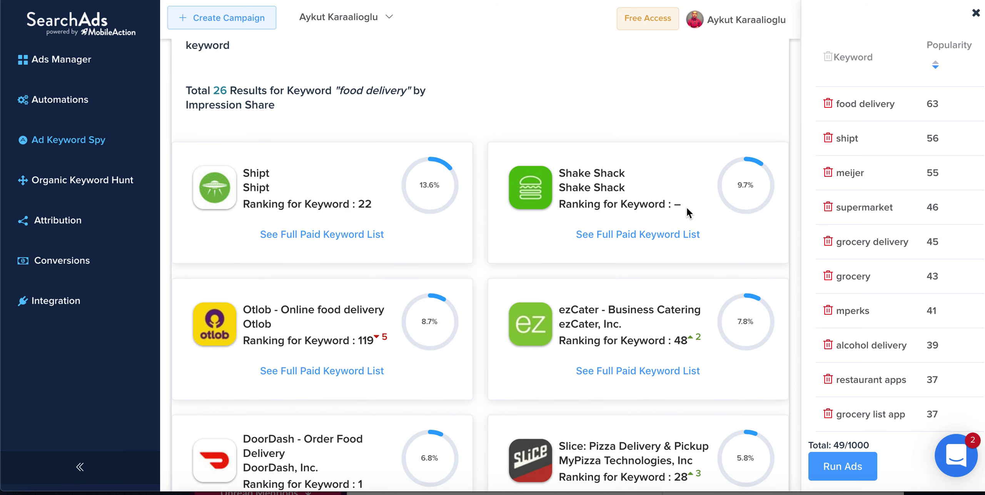
scroll(682, 206, down, 1)
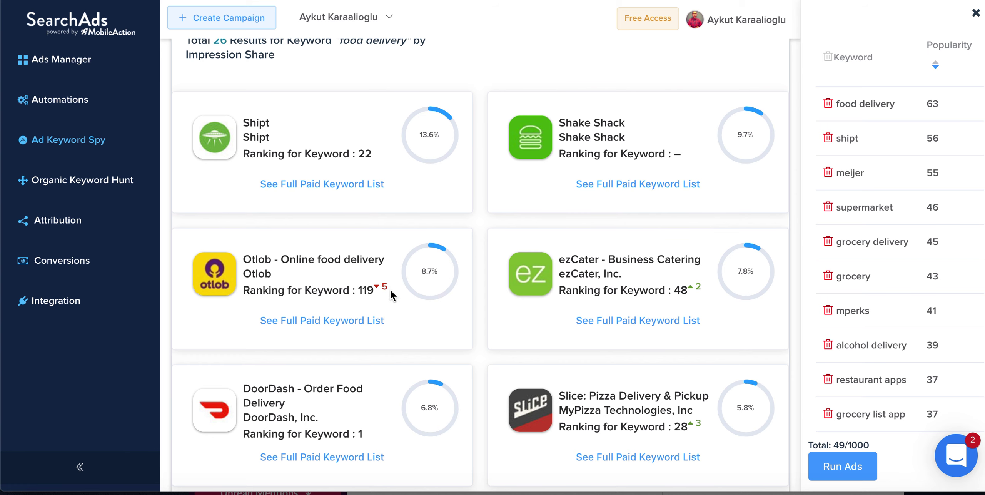
scroll(391, 290, up, 1)
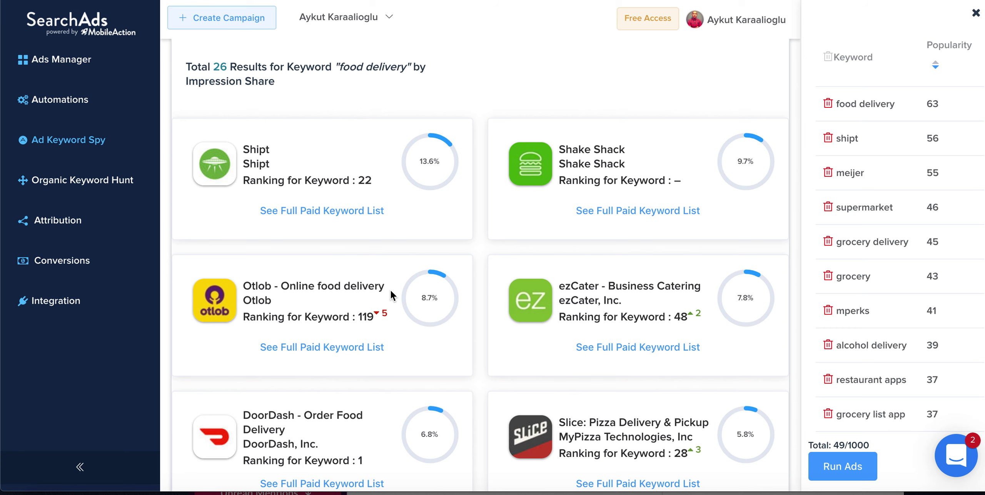
scroll(415, 312, down, 4)
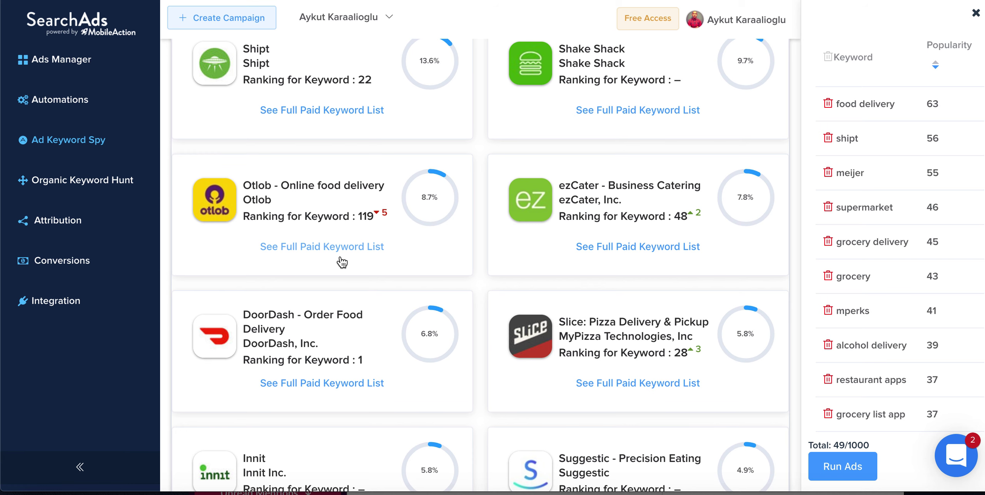
- Open DoorDash's full paid keyword list of 6211 keywords
click(341, 384)
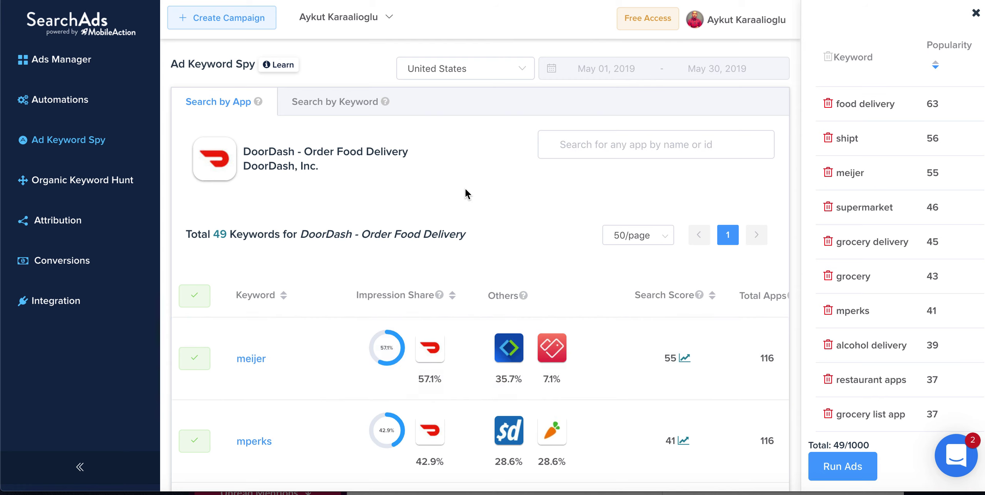
scroll(465, 190, down, 6)
scroll(466, 193, down, 3)
scroll(466, 193, up, 5)
scroll(466, 194, down, 4)
scroll(464, 192, down, 3)
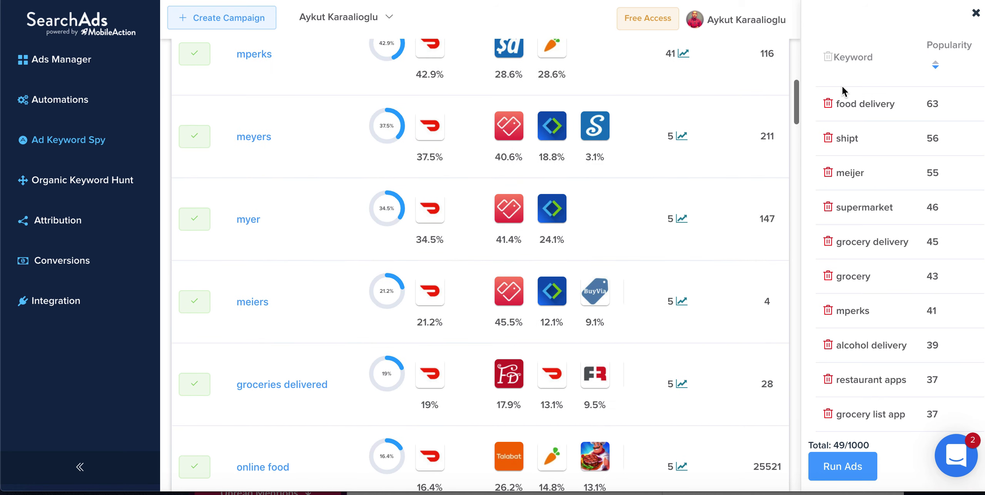
- Delete all keywords from the saved keyword list
click(828, 57)
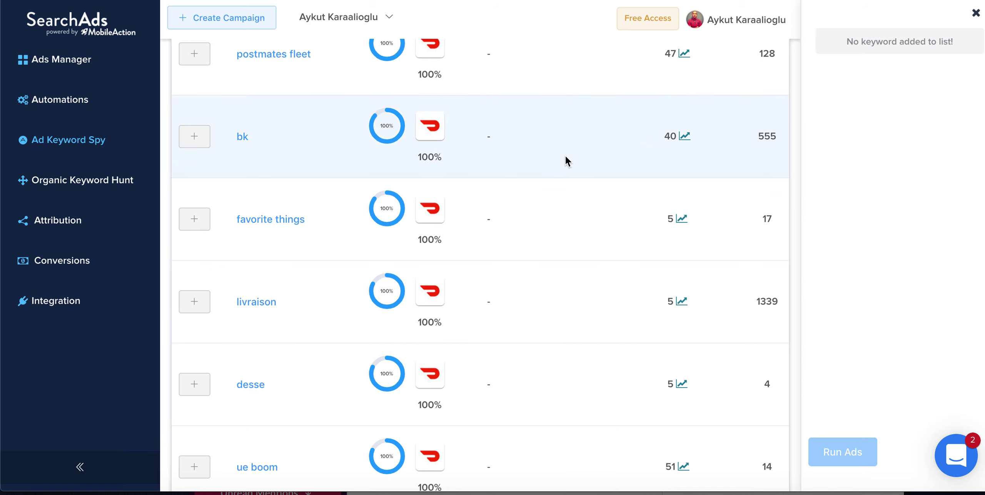
scroll(565, 156, up, 8)
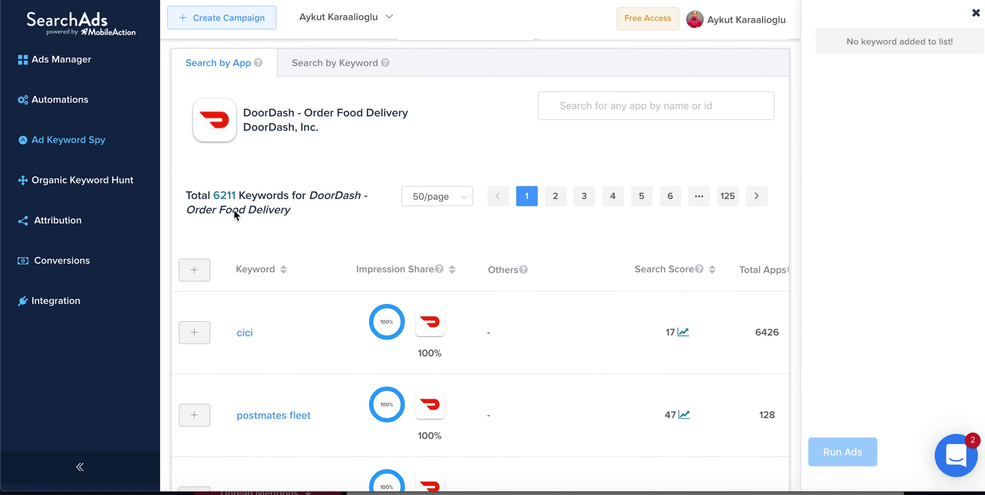
scroll(418, 246, down, 15)
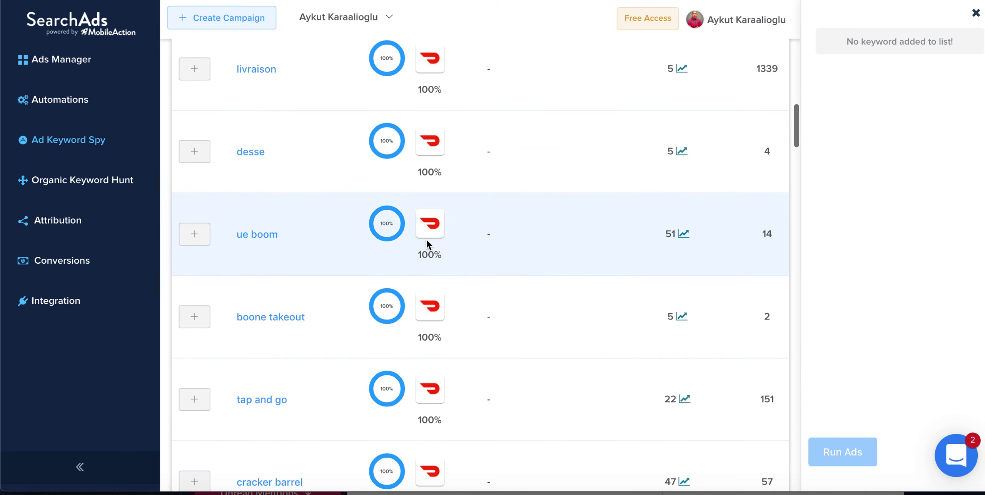
- Close the keyword panel and review the Chance and Organic Rank columns for DoorDash's keywords
click(976, 15)
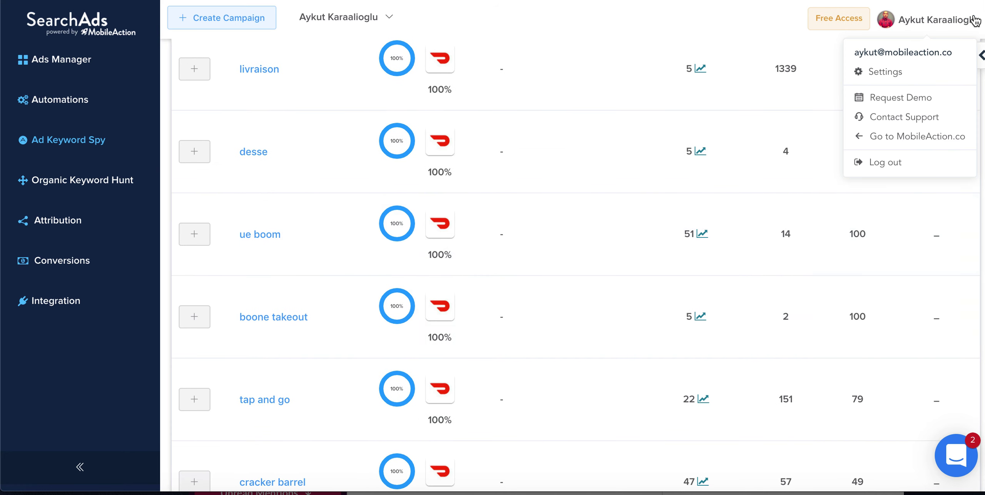
scroll(786, 298, down, 5)
scroll(785, 297, down, 8)
scroll(786, 297, up, 20)
scroll(786, 303, up, 5)
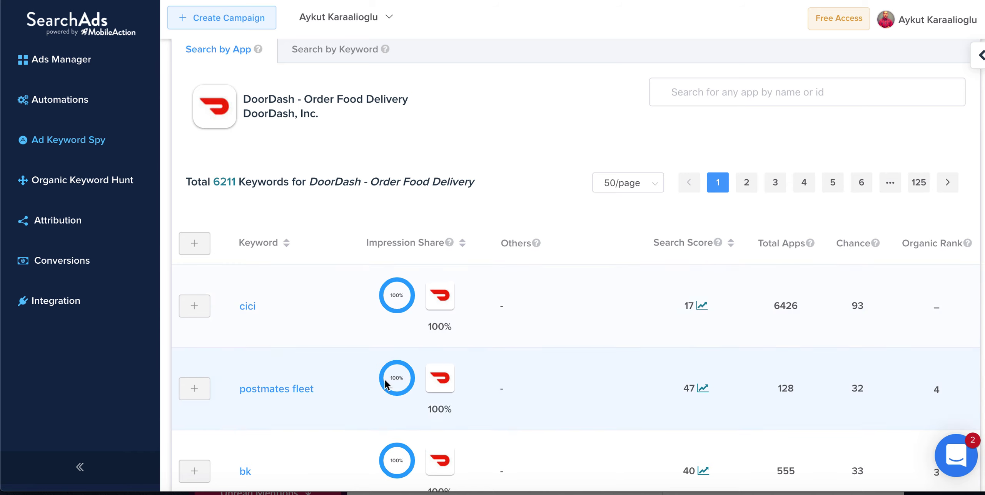
scroll(363, 398, down, 1)
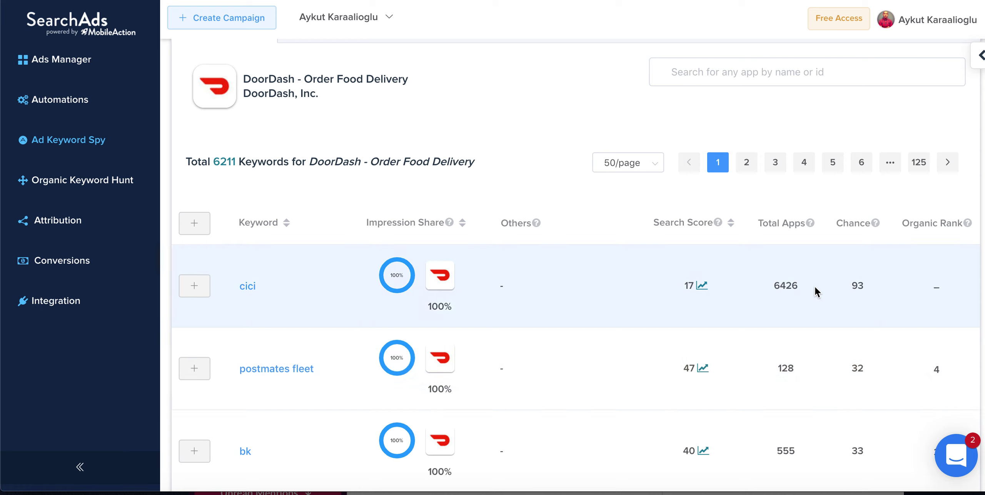
scroll(933, 334, down, 4)
scroll(933, 335, down, 6)
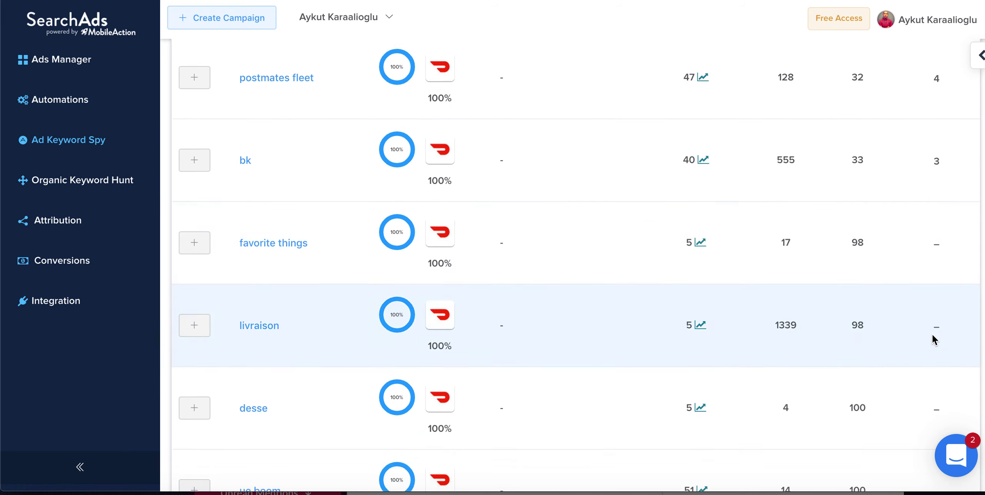